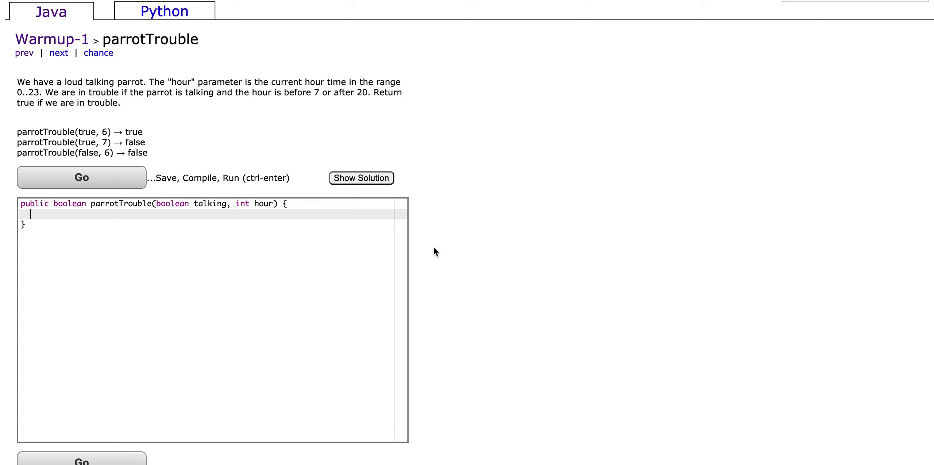
- Read the parrotTrouble description, highlighting the 0..23 hour range and the before-7-or-after-20 rule
drag(54, 82, 327, 82)
click(195, 82)
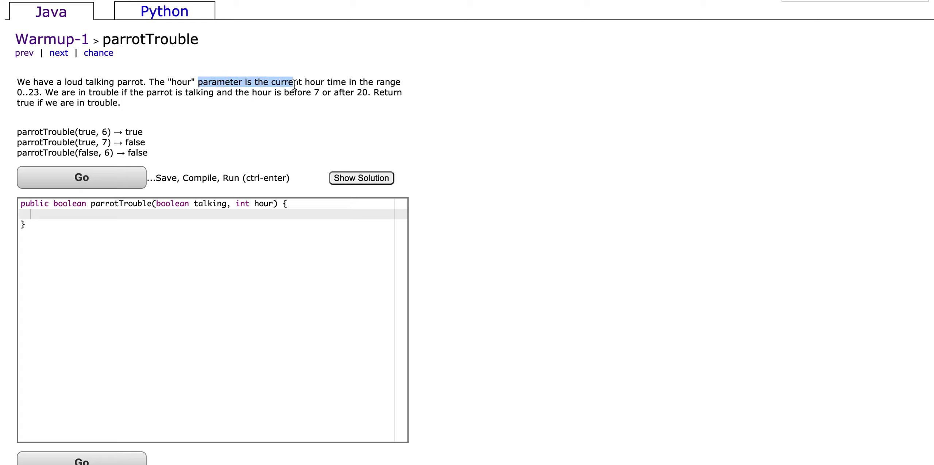
click(327, 82)
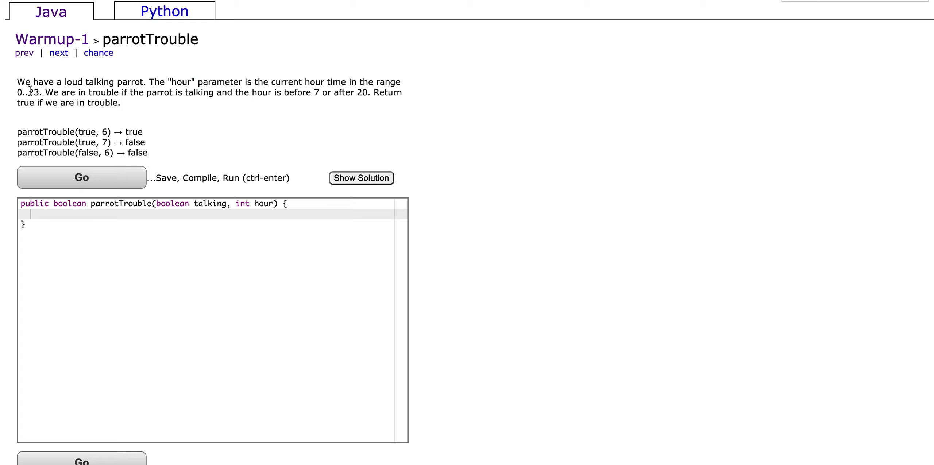
mouse_move(27, 92)
mouse_down()
mouse_move(372, 102)
mouse_move(120, 102)
mouse_up()
click(57, 92)
click(252, 92)
click(372, 102)
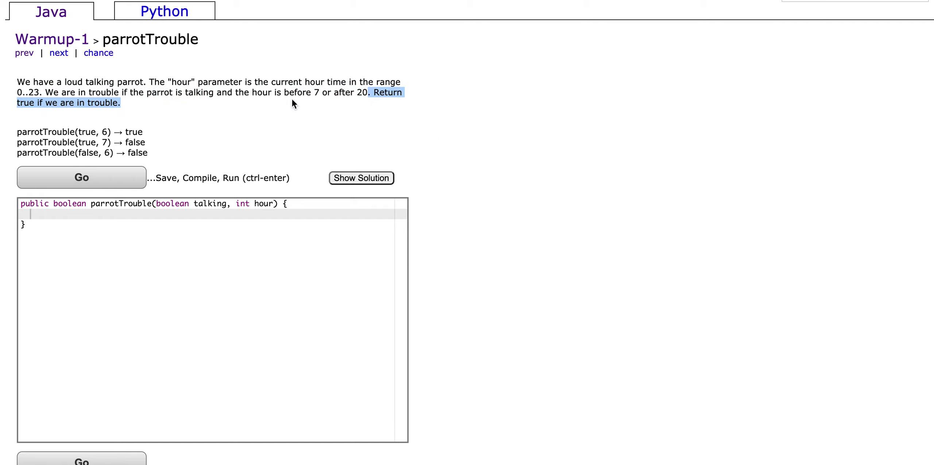
click(169, 107)
drag(194, 204, 235, 202)
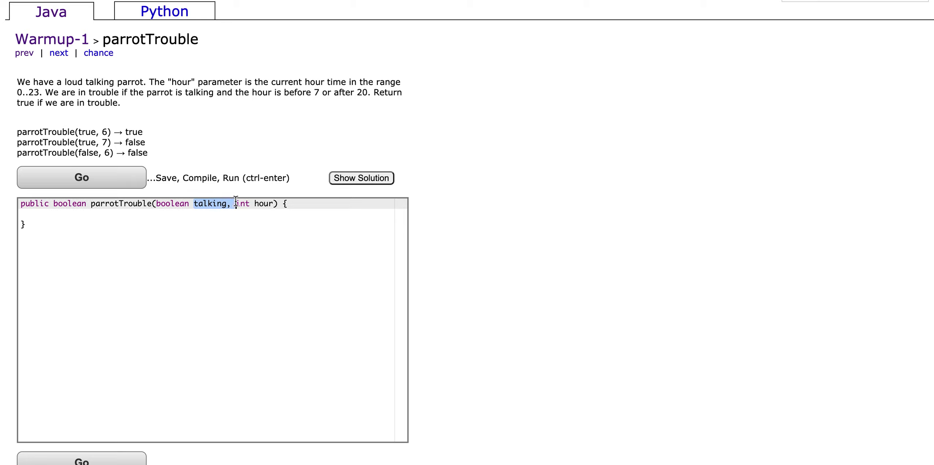
- Write the condition if(talking && (hour<7 || hour>20)) on the empty method body line
click(234, 202)
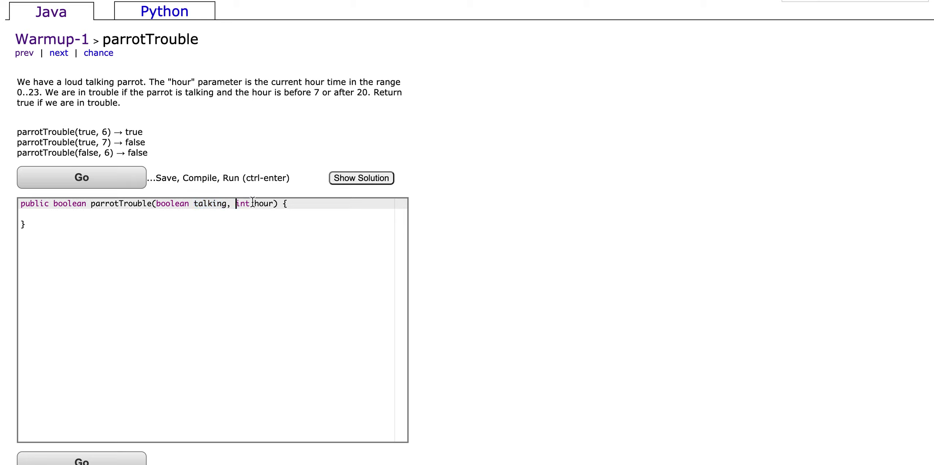
click(231, 213)
text(if())
key(Left)
text(talking)
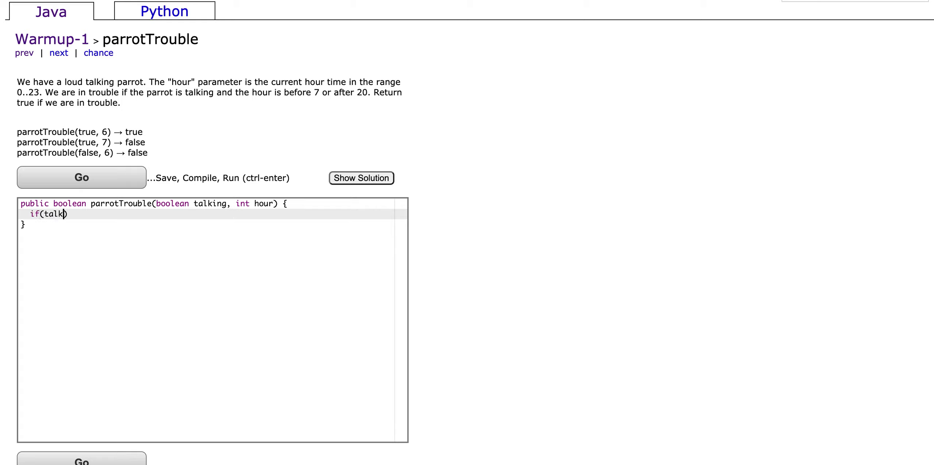
drag(164, 93, 205, 93)
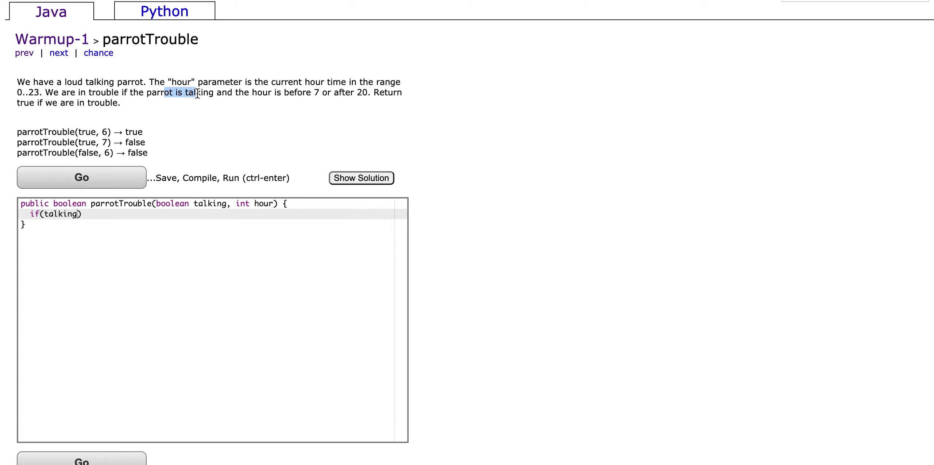
click(214, 93)
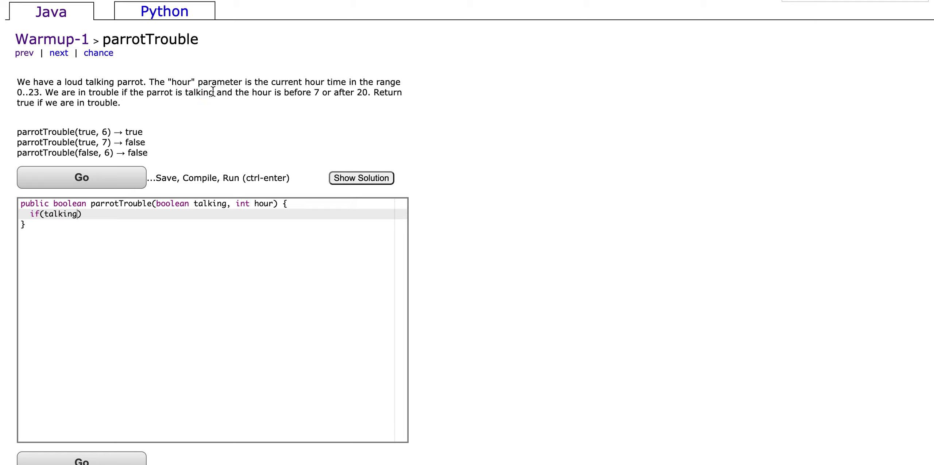
click(80, 213)
text(&& ()
text(hour<7 )
text(|| )
text(hour)
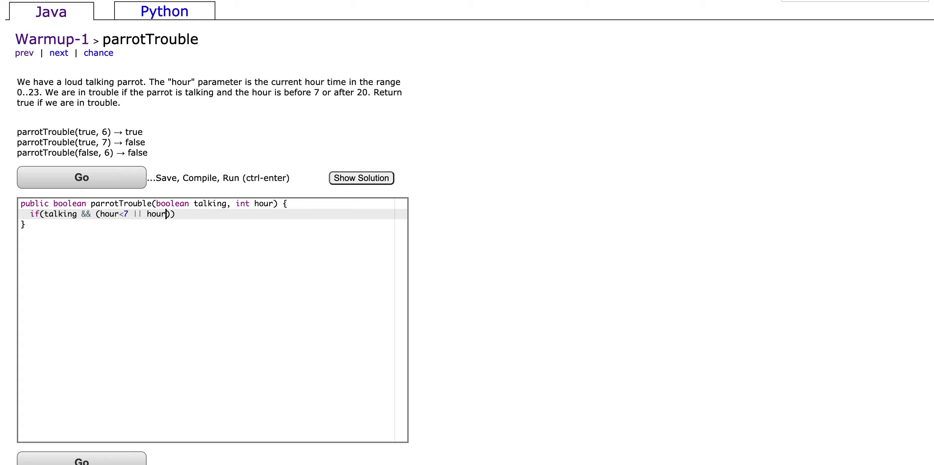
text(>20)
click(319, 204)
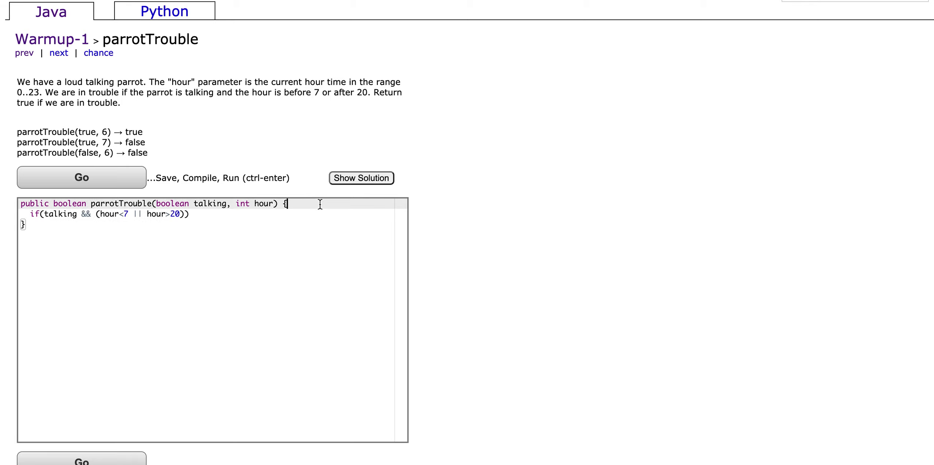
- Insert the outer condition if(hour>=0 && hour<=23){ above the talking check, correcting typos
key(Return)
text(if())
key(Left)
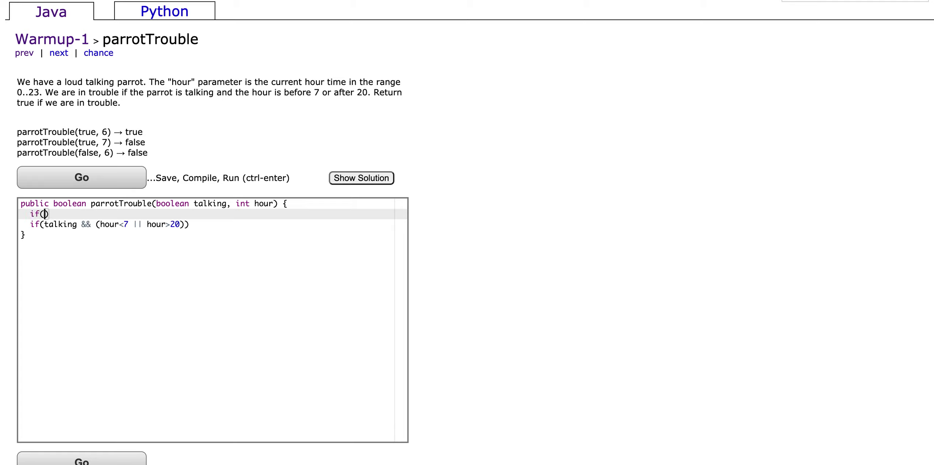
text(hour)
text(>)
text(o)
key(BackSpace)
key(BackSpace)
text(>)
text(=0 && )
text(hou)
key(BackSpace)
key(BackSpace)
key(BackSpace)
text(if(ho)
key(BackSpace)
text(our<)
text(=)
text(23))
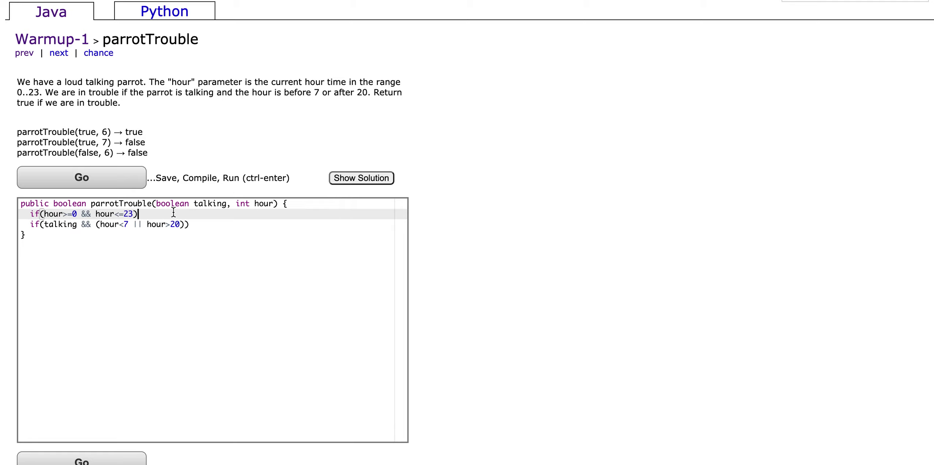
text({)
click(216, 224)
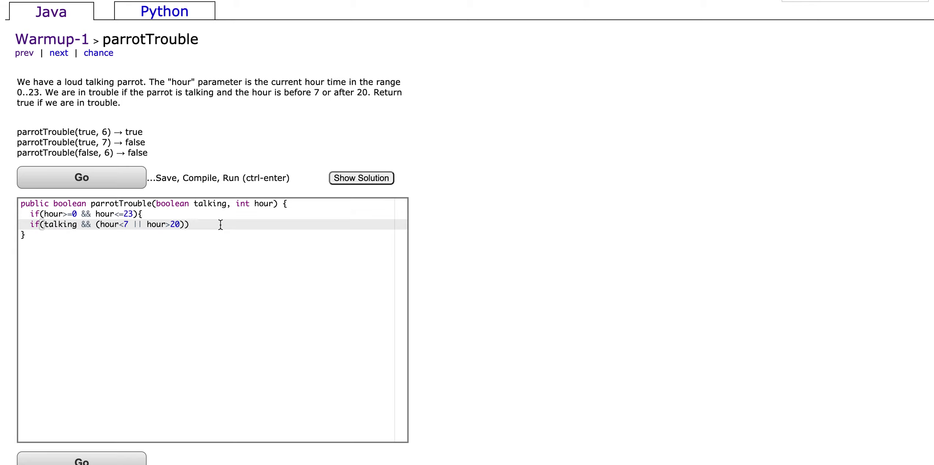
- Add return true inside the talking block and return false after the outer block, and run the tests
key(Return)
key(Return)
text(})
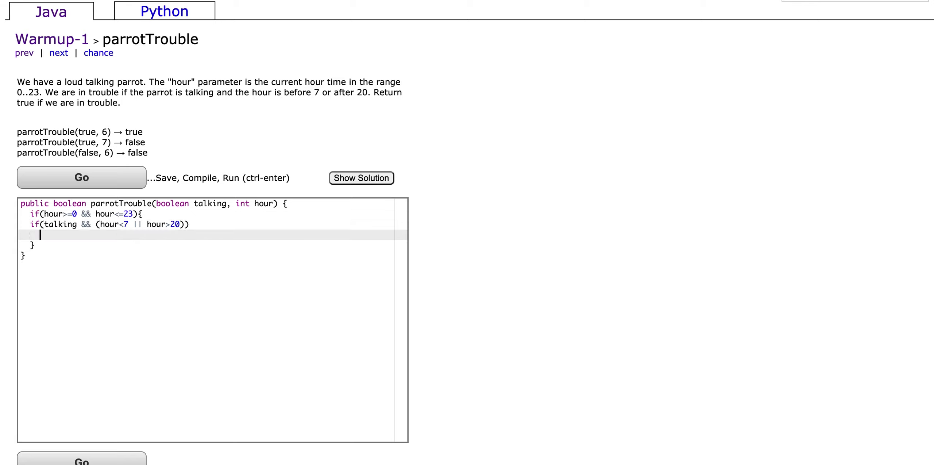
click(164, 214)
click(194, 228)
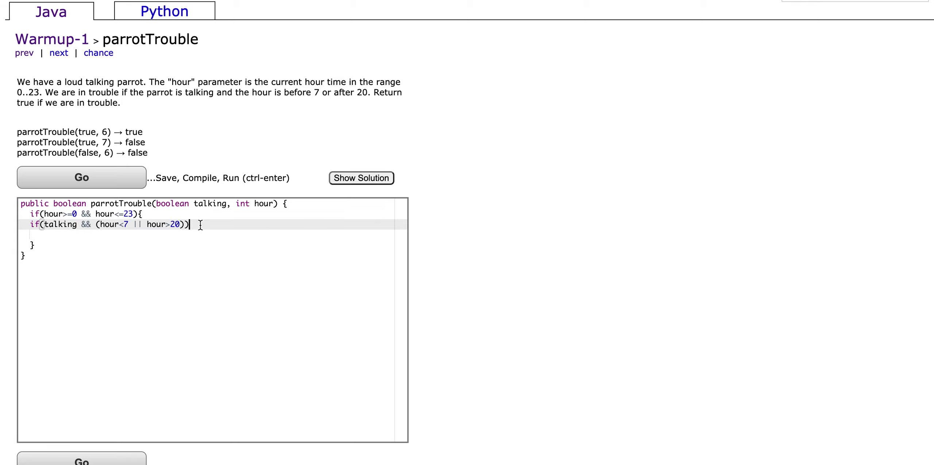
text({})
key(Left)
key(Return)
text(re)
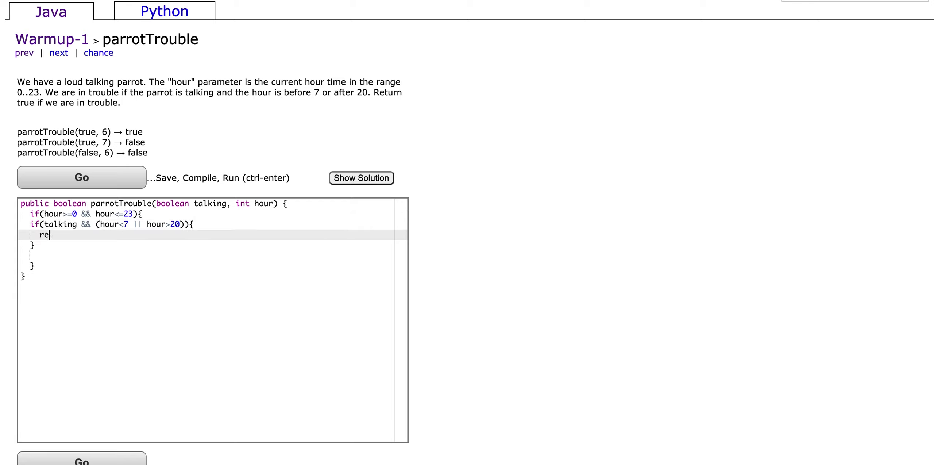
text(turn true)
click(112, 266)
key(Return)
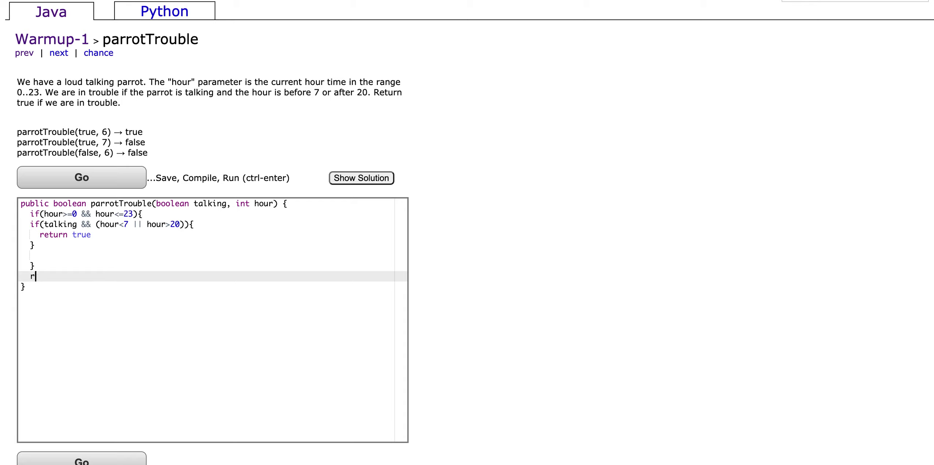
text(return false;)
click(106, 235)
text(;)
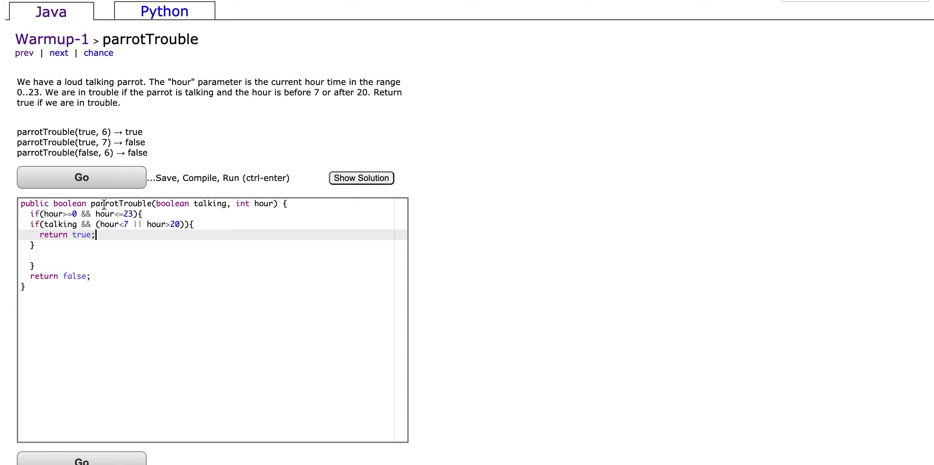
click(82, 178)
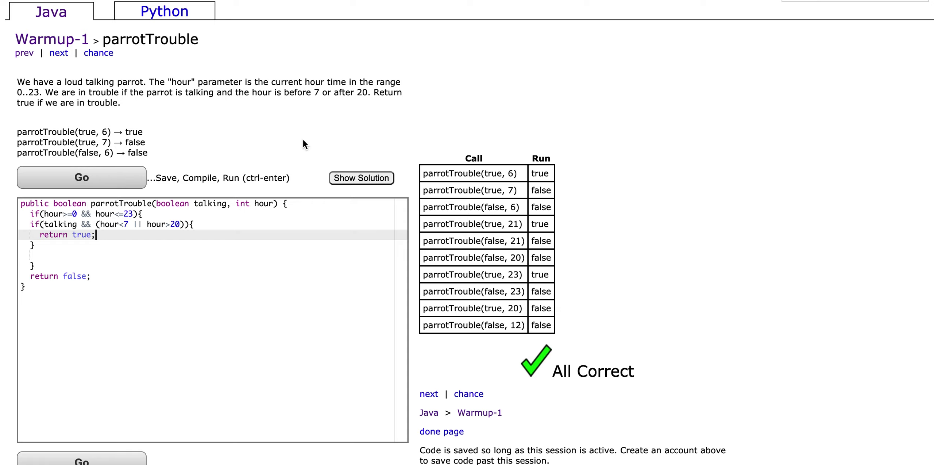
scroll(191, 259, down, 5)
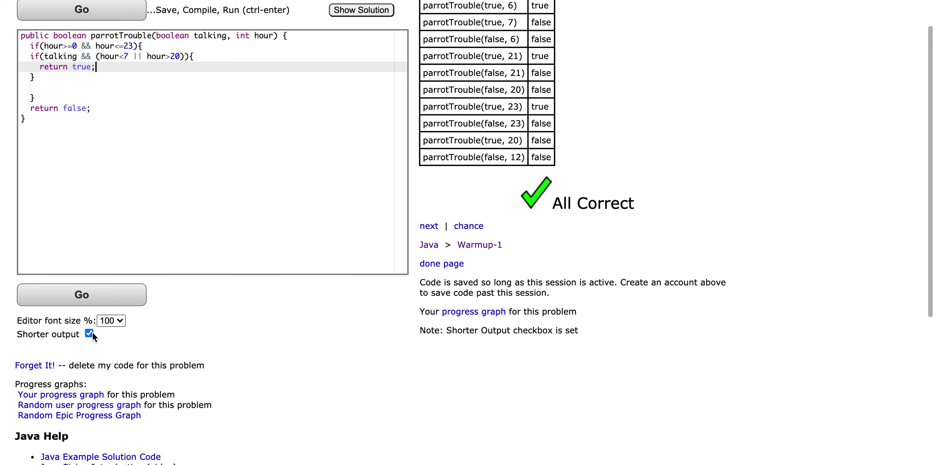
scroll(200, 195, up, 5)
- Rerun the tests and use the Shorter output checkbox to show each test's expected and actual values
click(109, 176)
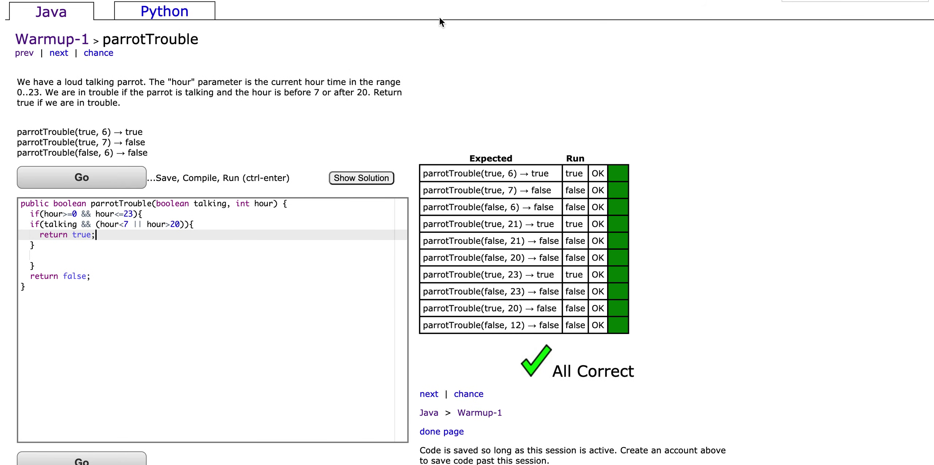
click(223, 276)
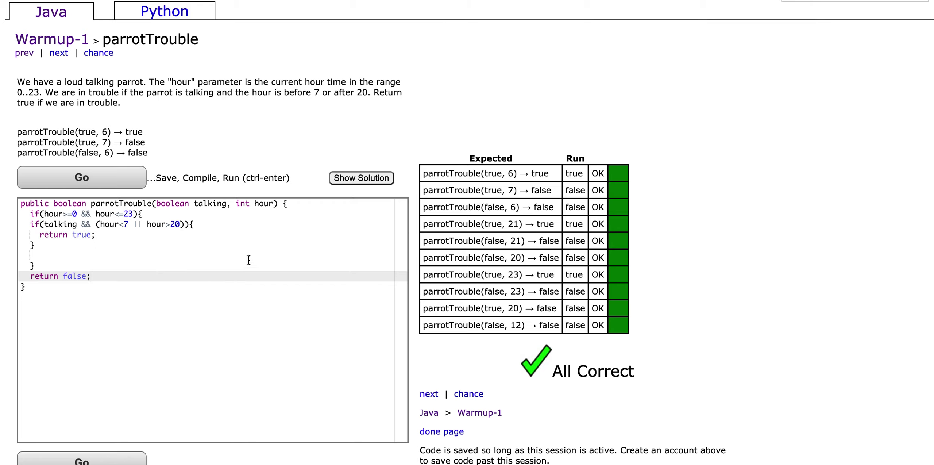